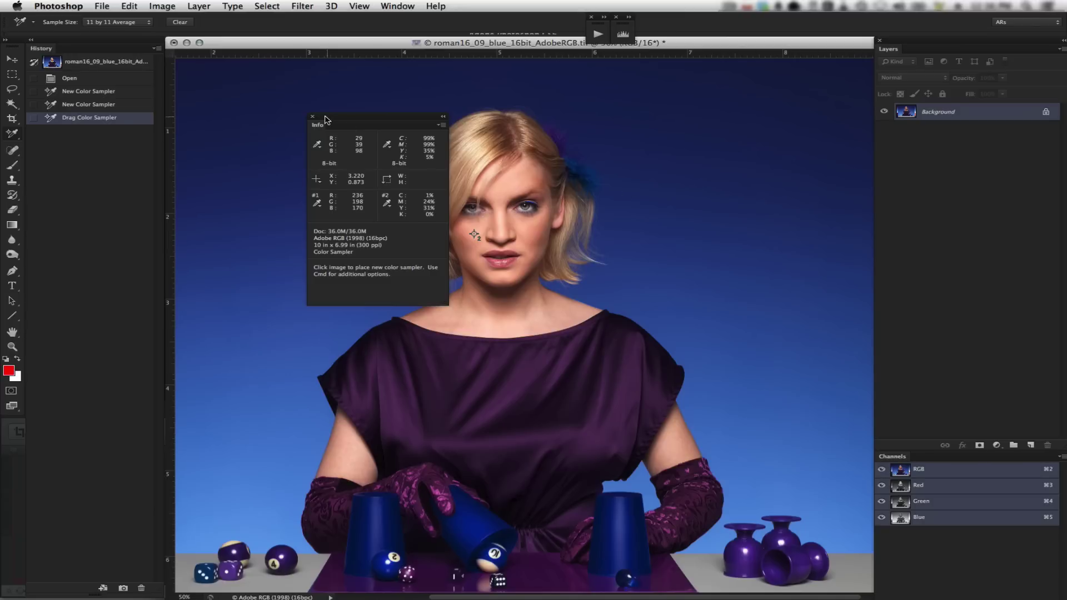
Use the Color Sampler tool to reposition sampler #2 on the woman's cheek, working at 200% magnification.
{"action": "left_click", "coordinate": [19, 138]}
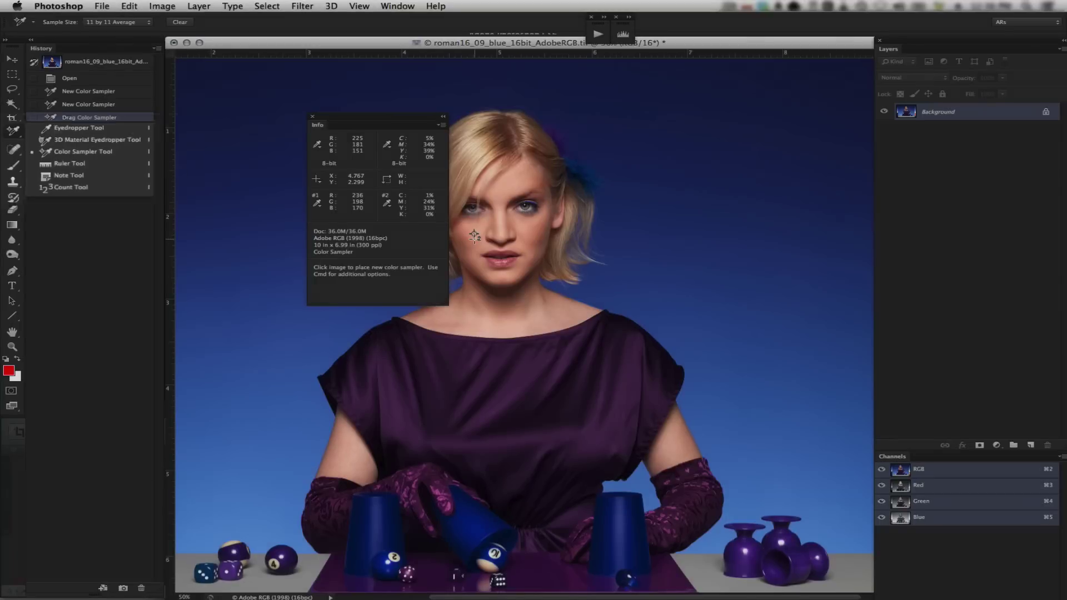
{"action": "key", "text": "super+space"}
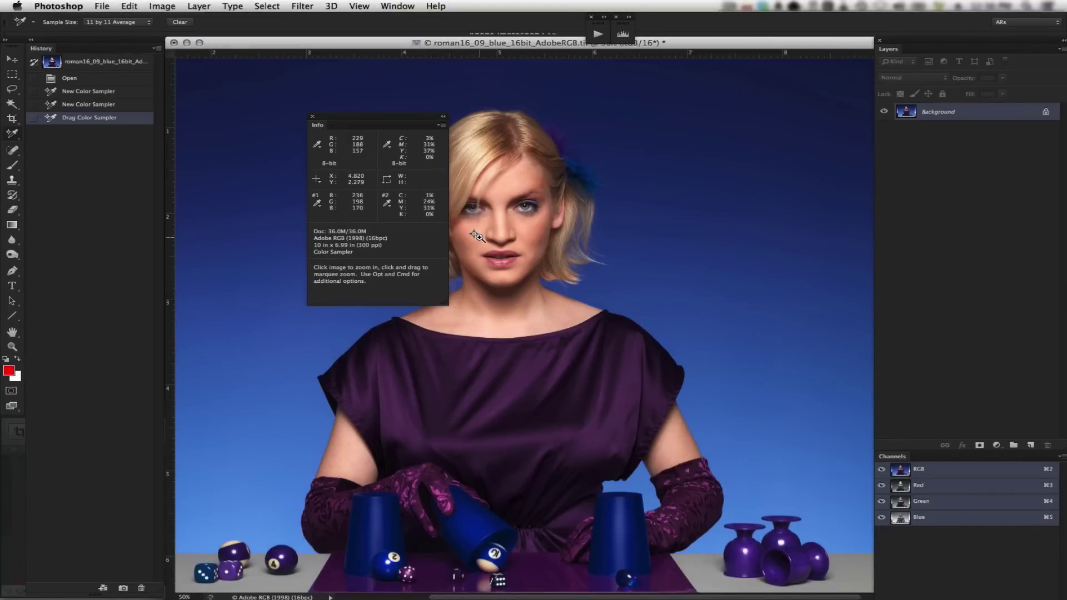
{"action": "left_click", "coordinate": [476, 236]}
{"action": "left_click", "coordinate": [476, 237]}
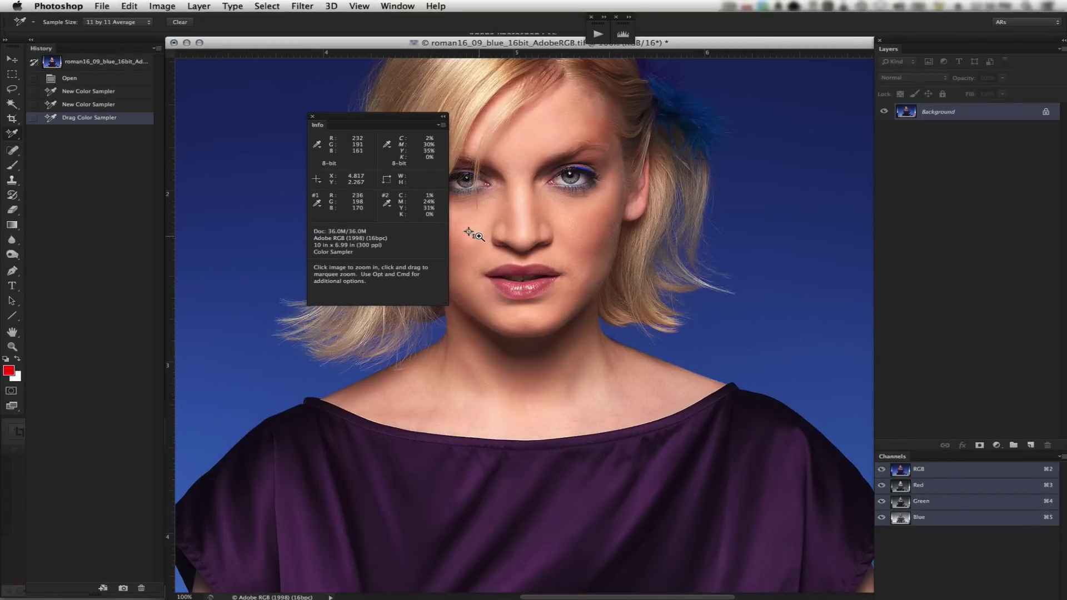
{"action": "left_click", "coordinate": [478, 232]}
{"action": "left_click_drag", "start_coordinate": [488, 221], "coordinate": [534, 248]}
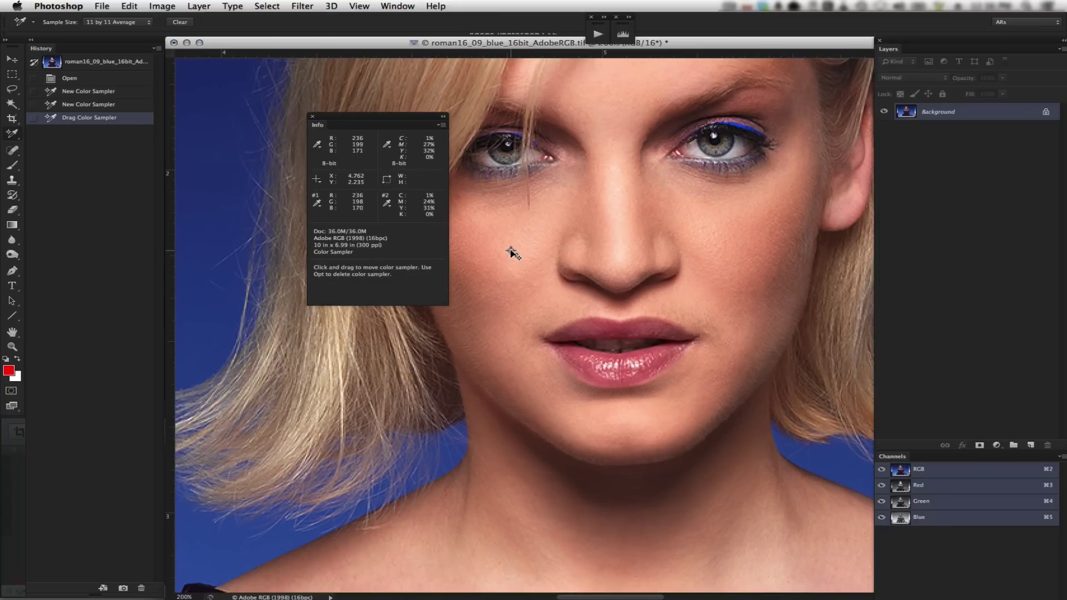
{"action": "left_click", "coordinate": [510, 251]}
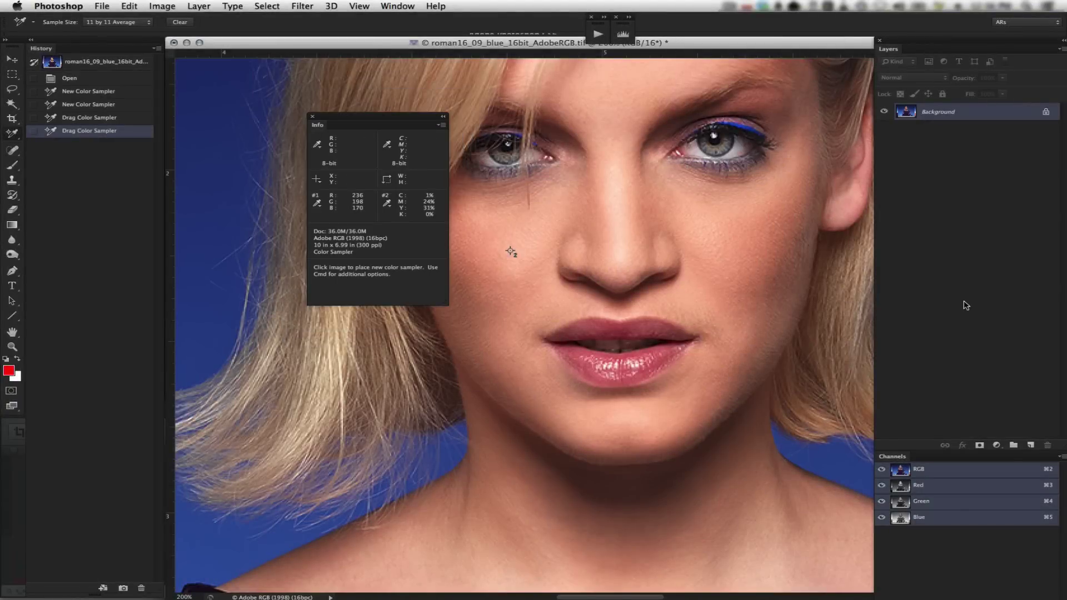
In Color Settings, try Japan Color 2001 Coated and Photoshop 4 Default CMYK as the CMYK working space to compare sampler #2's readings.
{"action": "key", "text": "super+z"}
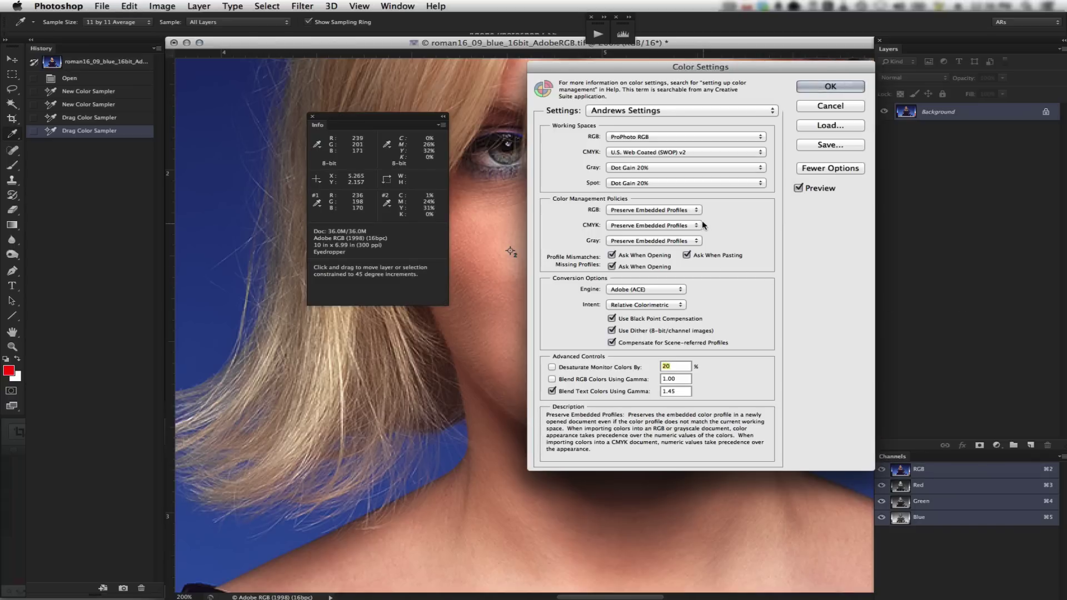
{"action": "left_click", "coordinate": [611, 152]}
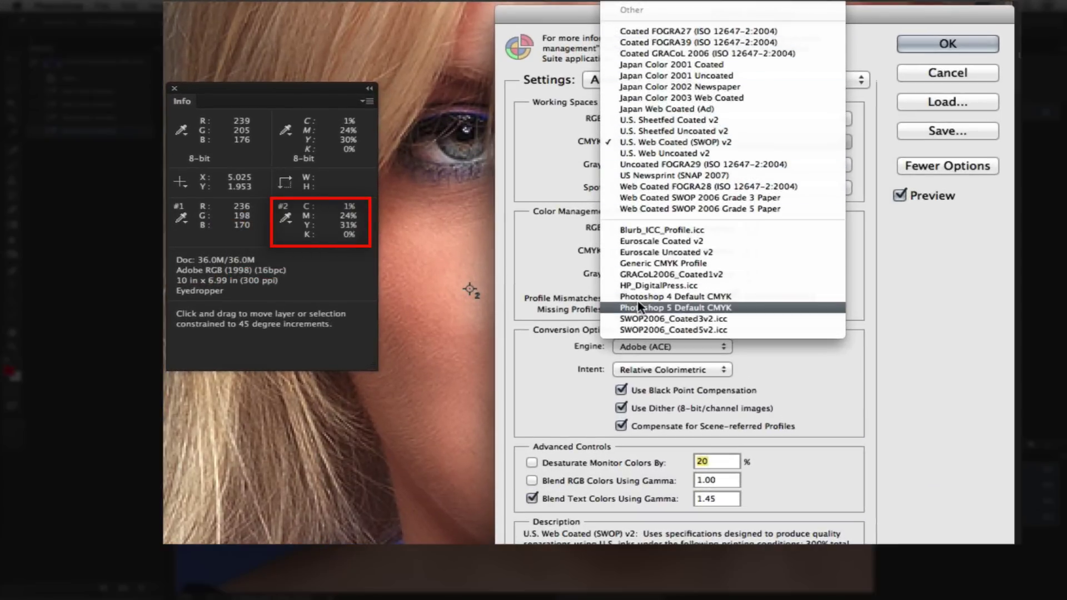
{"action": "left_click", "coordinate": [733, 65]}
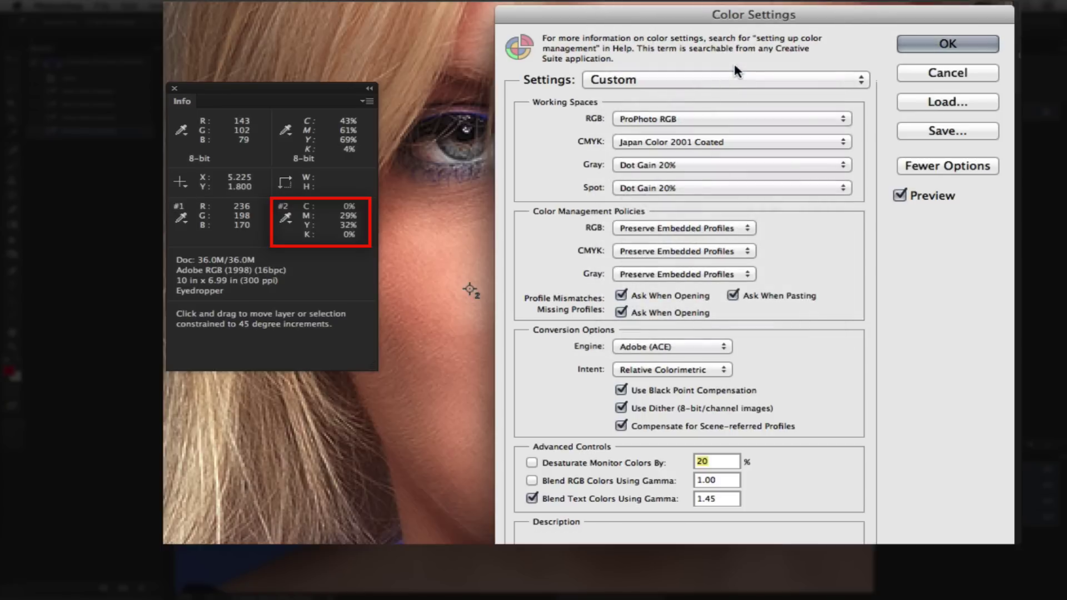
{"action": "left_click", "coordinate": [689, 142]}
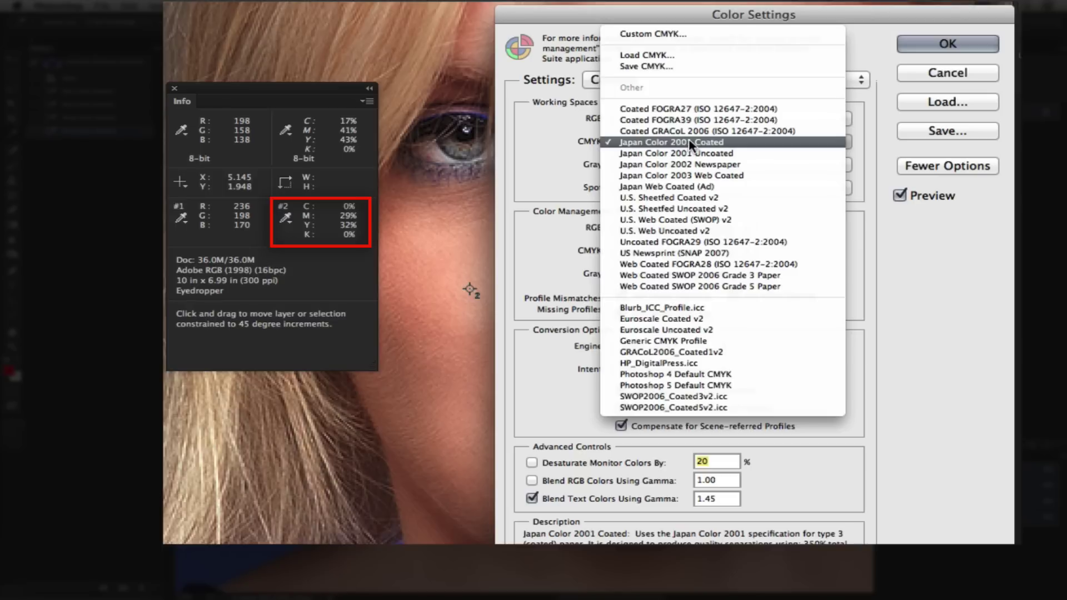
{"action": "left_click", "coordinate": [673, 374]}
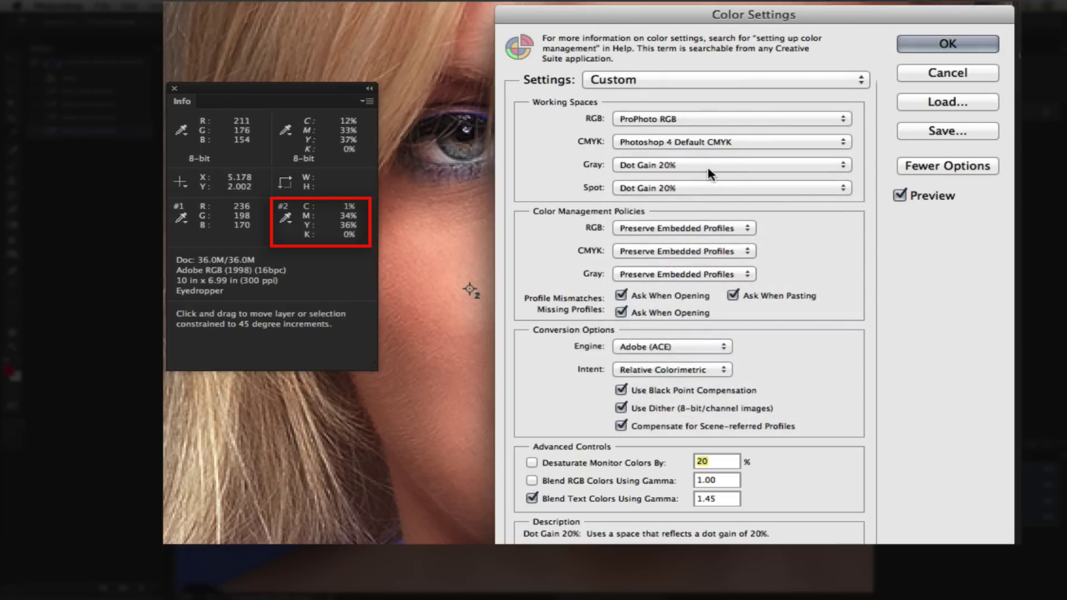
Try Generic CMYK Profile and Blurb_ICC_Profile.icc as the CMYK working space to compare the cheek sampler's readings.
{"action": "left_click", "coordinate": [704, 143]}
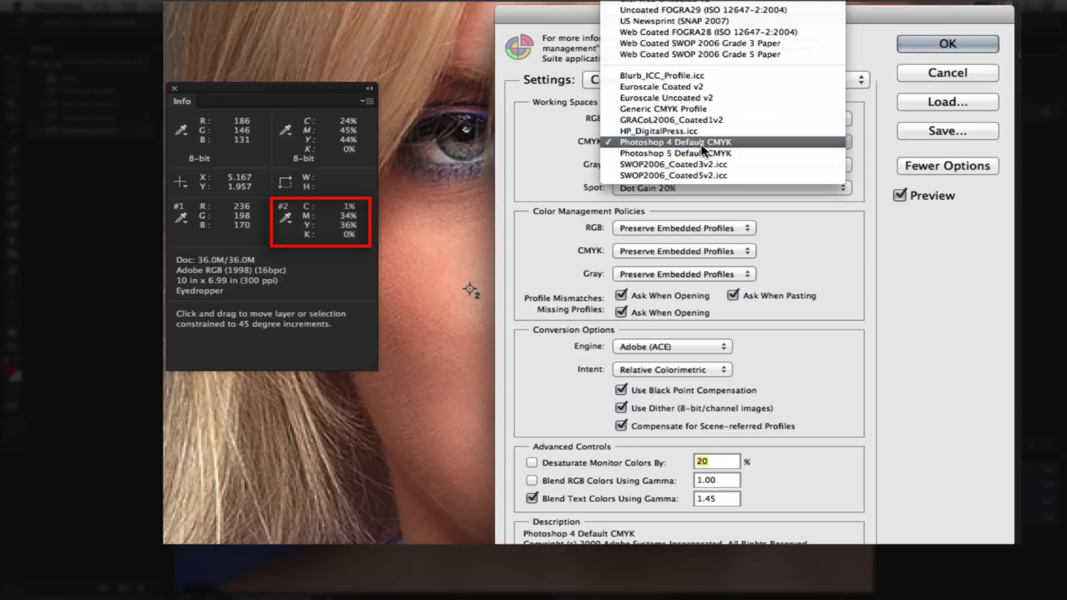
{"action": "left_click", "coordinate": [704, 109]}
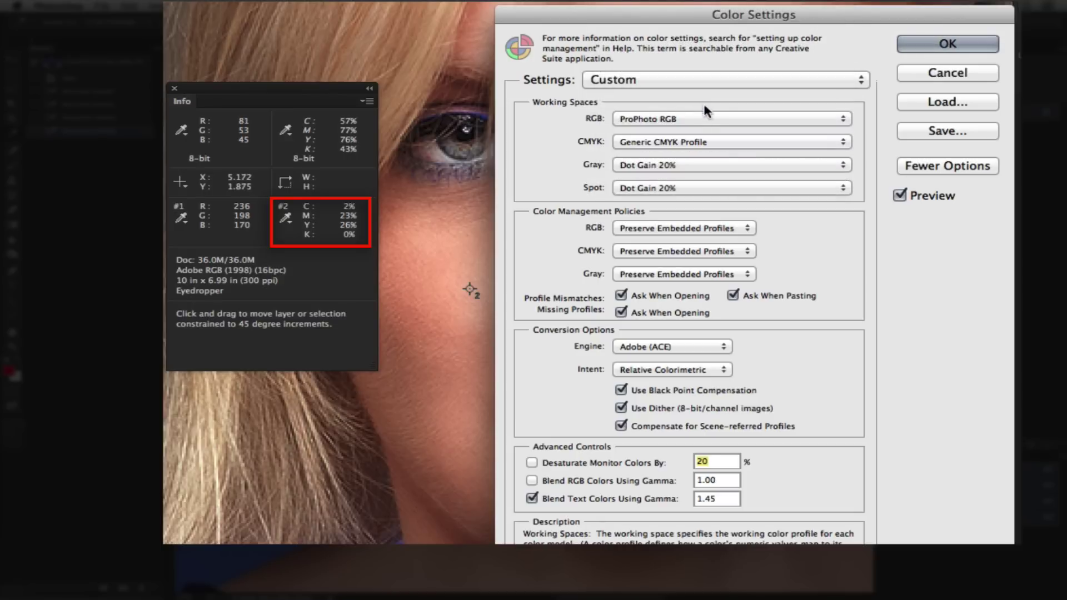
{"action": "left_click", "coordinate": [689, 141]}
{"action": "scroll", "coordinate": [684, 12], "scroll_direction": "up", "scroll_amount": 3}
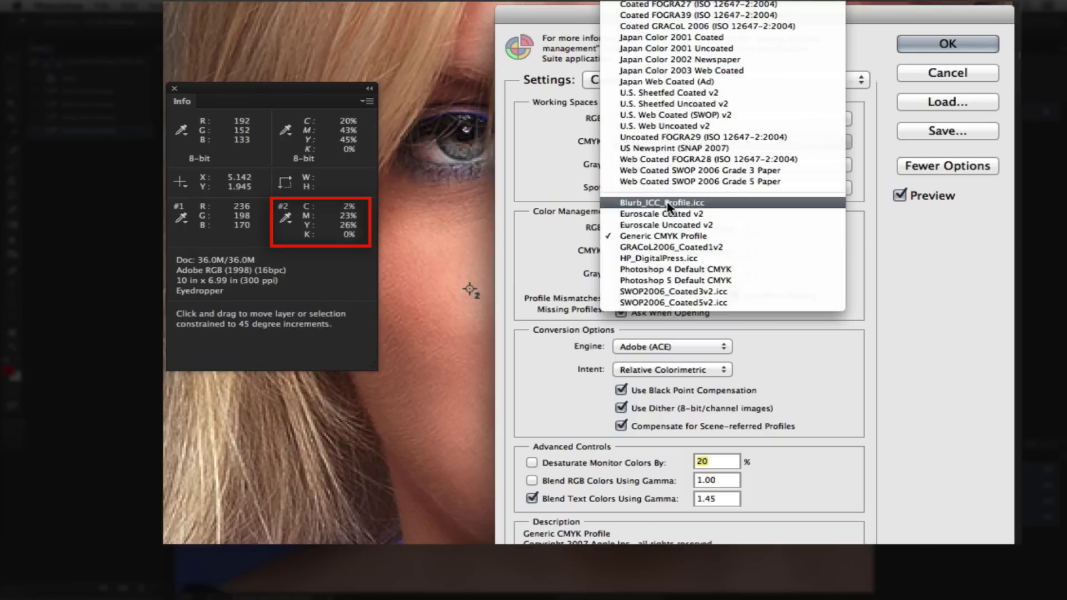
{"action": "left_click", "coordinate": [668, 207]}
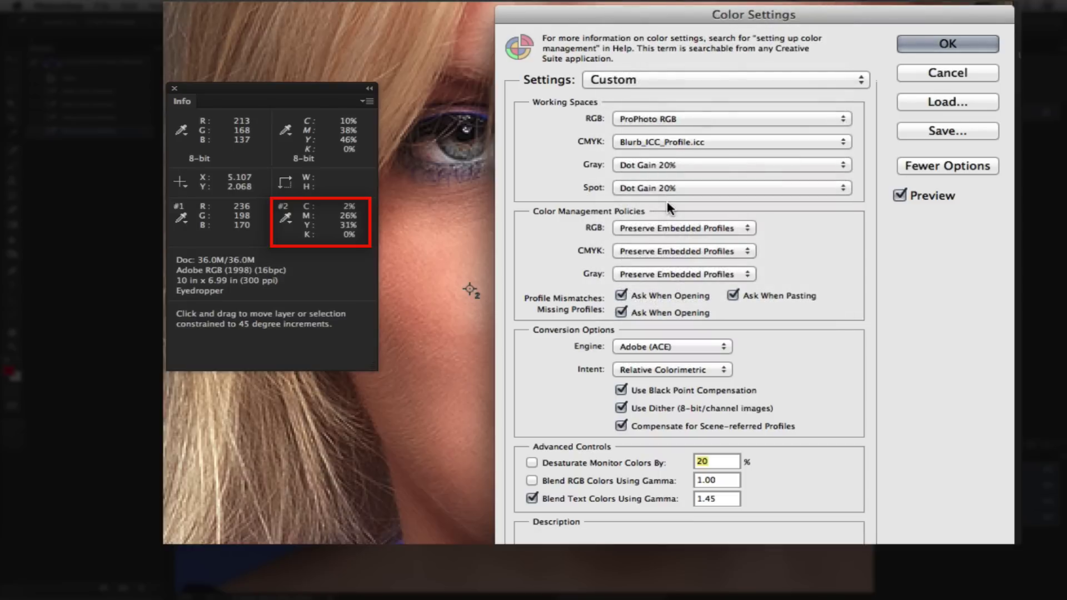
Set the CMYK working space to HP_DigitalPress.icc and apply the color settings.
{"action": "left_click", "coordinate": [679, 142]}
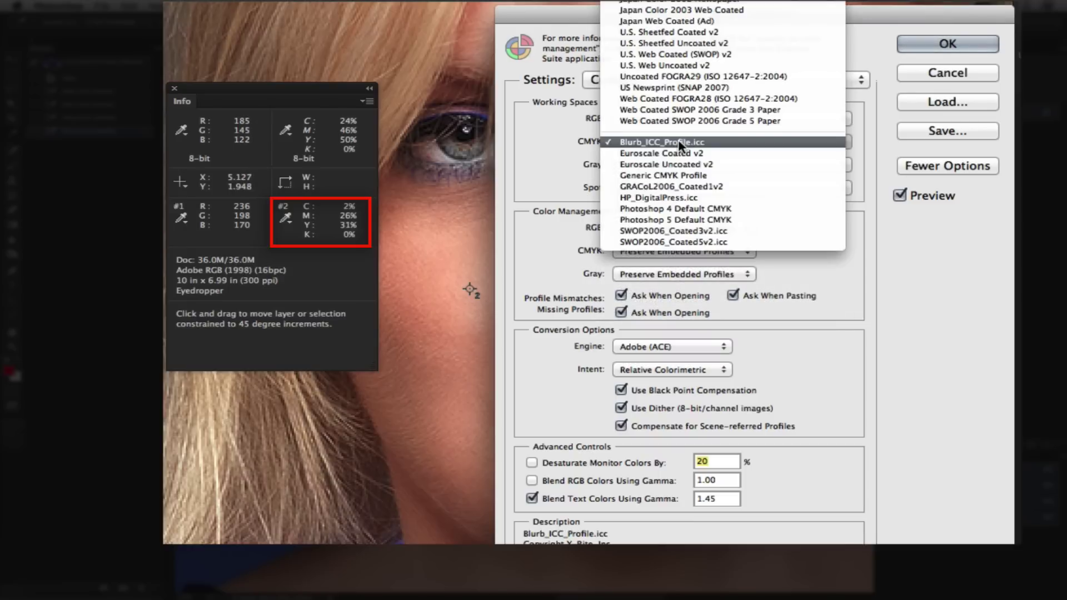
{"action": "left_click", "coordinate": [663, 199]}
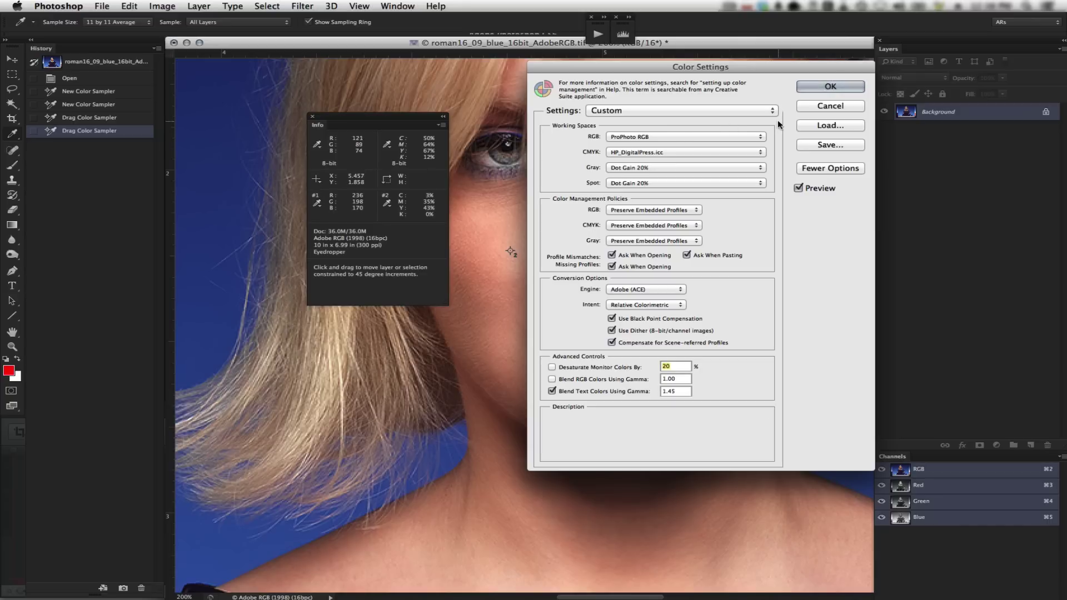
{"action": "left_click", "coordinate": [830, 87]}
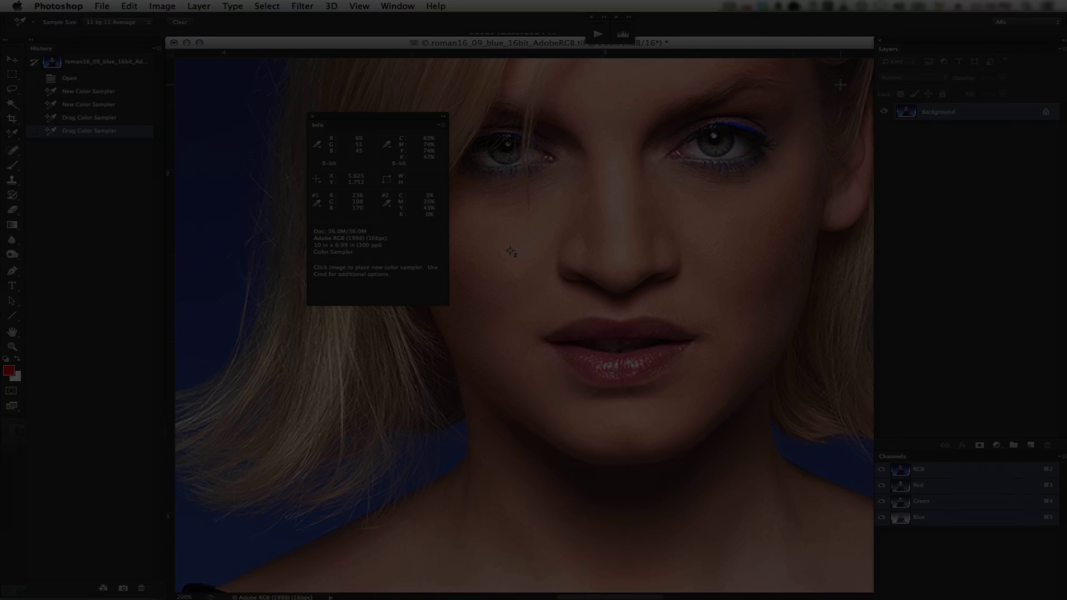
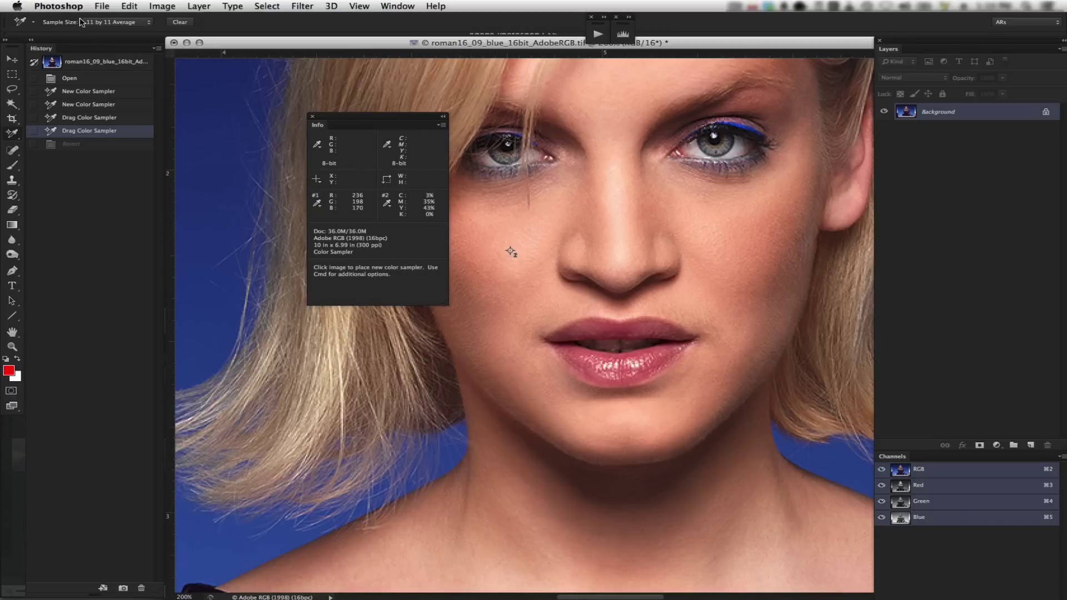
Keep the sample size at 11 by 11 Average and switch color sampler #2's readout to Lab Color.
{"action": "left_click", "coordinate": [96, 23]}
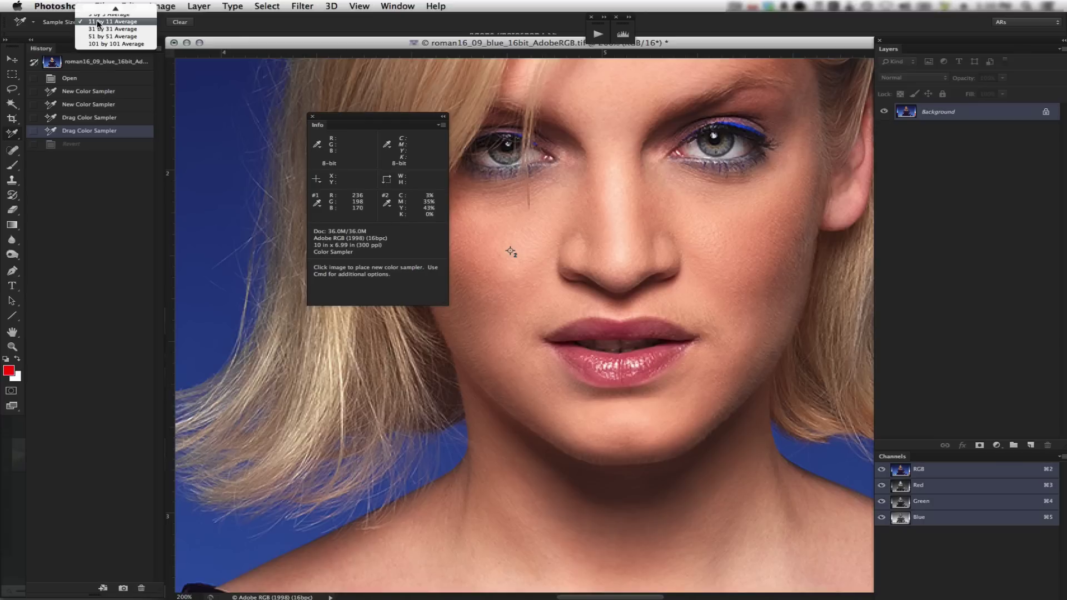
{"action": "scroll", "coordinate": [98, 24], "scroll_direction": "up", "scroll_amount": 2}
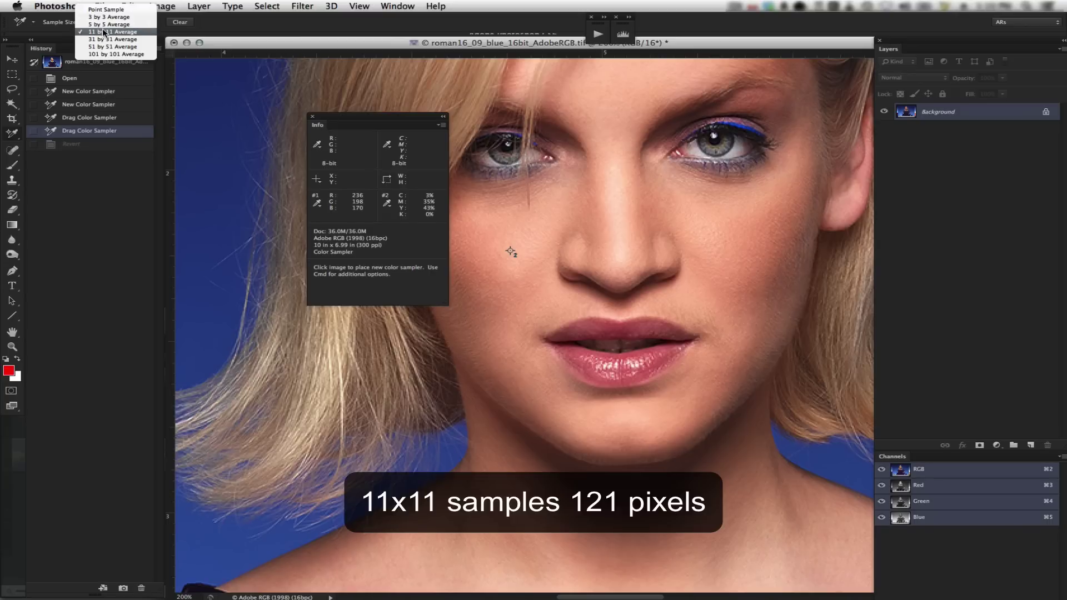
{"action": "left_click", "coordinate": [104, 33]}
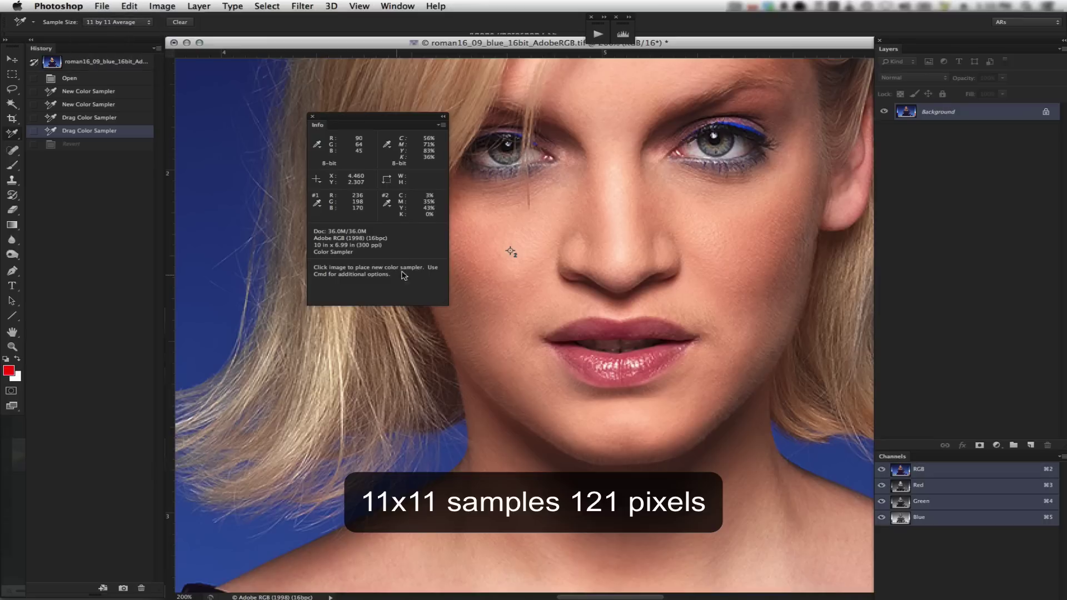
{"action": "left_click", "coordinate": [388, 206]}
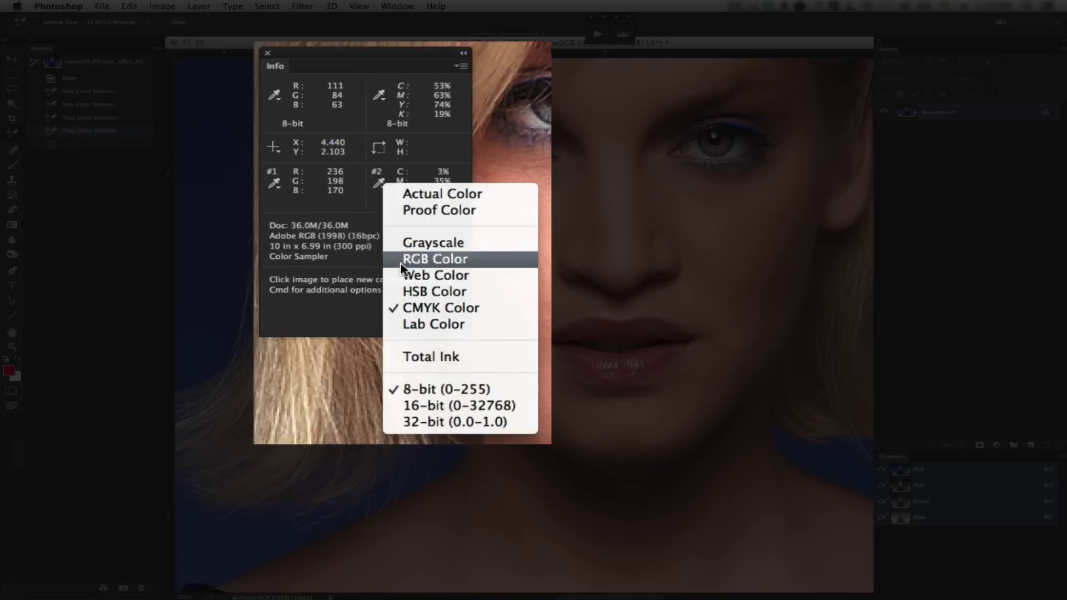
{"action": "left_click", "coordinate": [417, 329]}
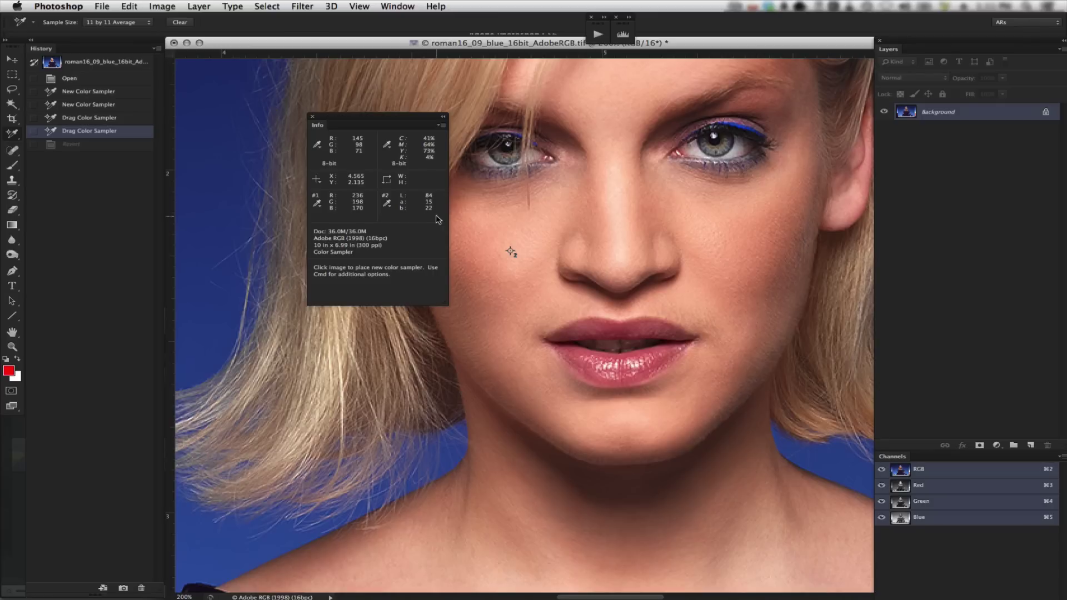
Apply a Hue/Saturation adjustment with Hue -7 to the Background layer, comparing it with the preview off before accepting.
{"action": "key", "text": "super+u"}
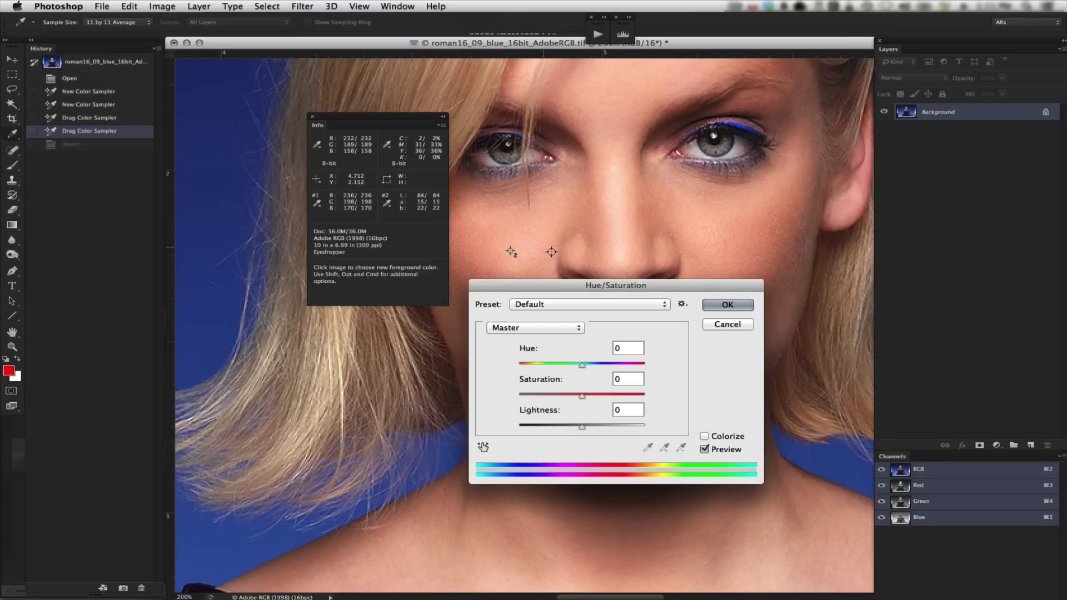
{"action": "left_click_drag", "start_coordinate": [612, 287], "coordinate": [675, 109]}
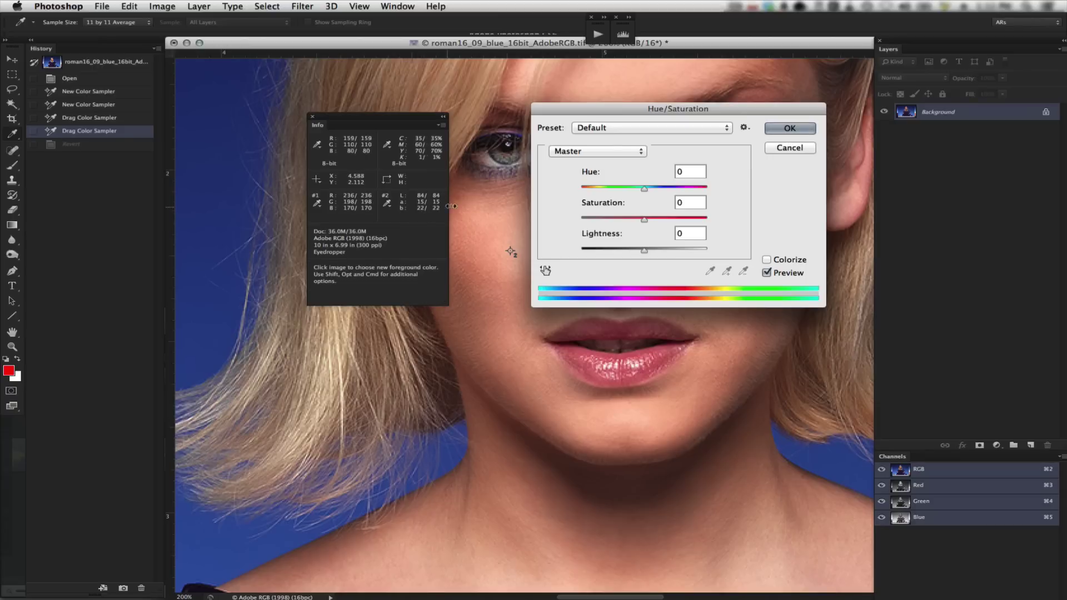
{"action": "left_click_drag", "start_coordinate": [644, 189], "coordinate": [676, 178]}
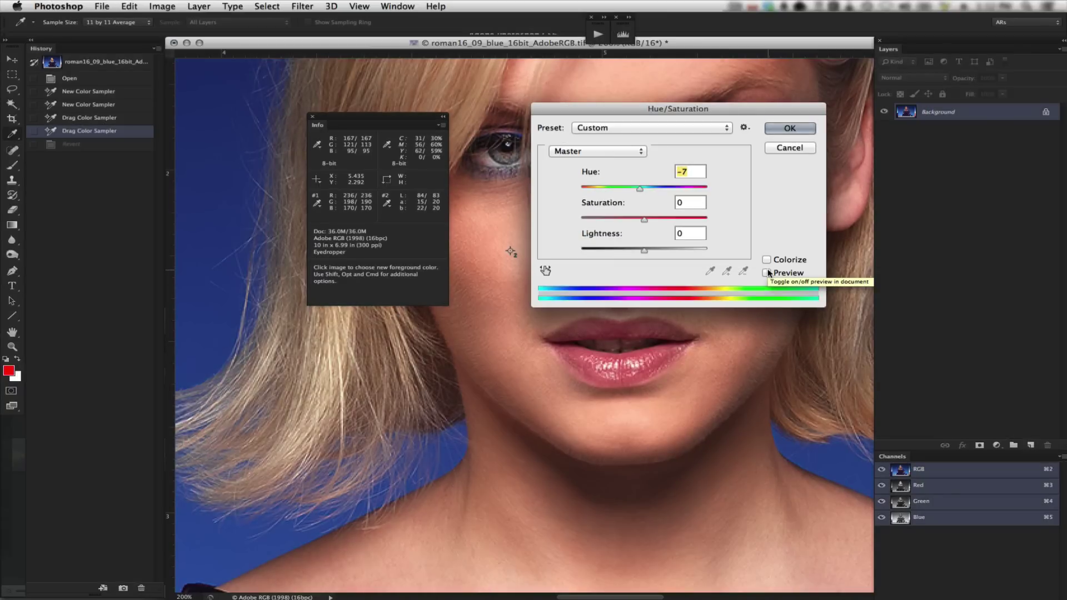
{"action": "left_click", "coordinate": [767, 273]}
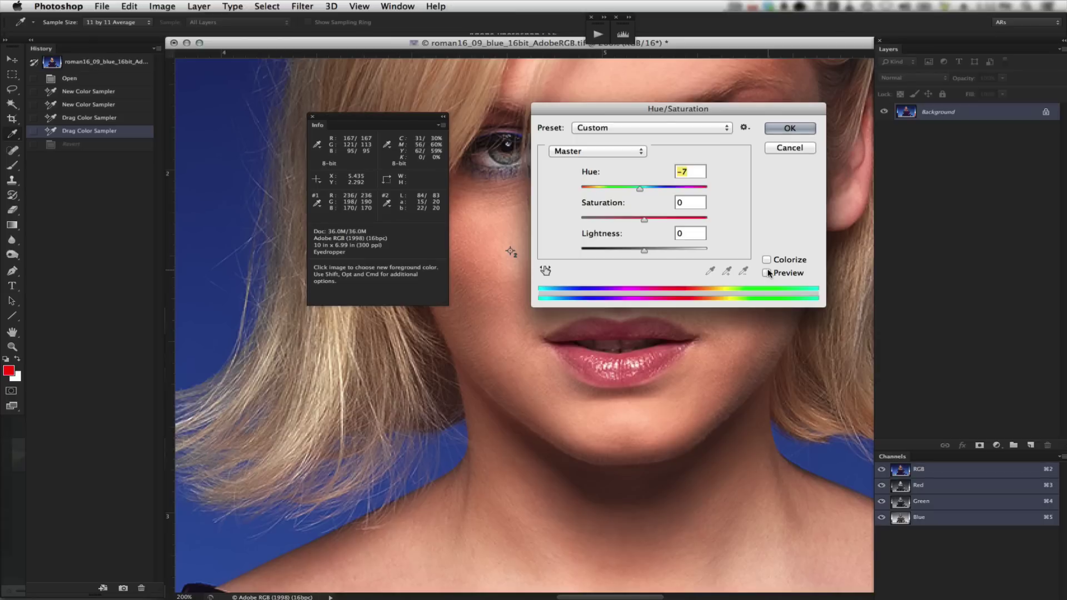
{"action": "left_click_drag", "start_coordinate": [630, 109], "coordinate": [647, 164]}
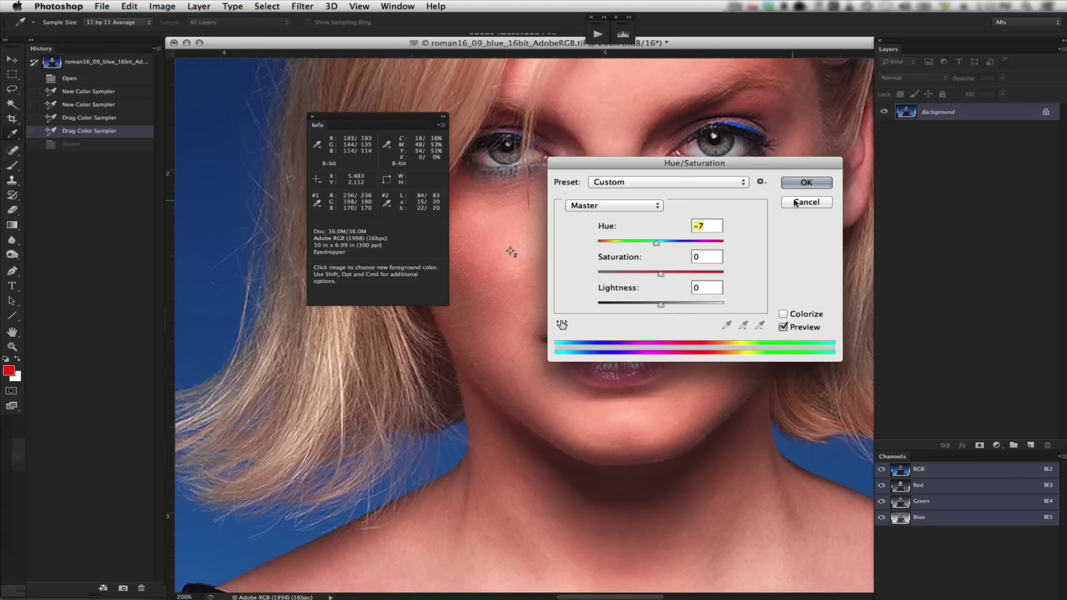
{"action": "left_click", "coordinate": [806, 182]}
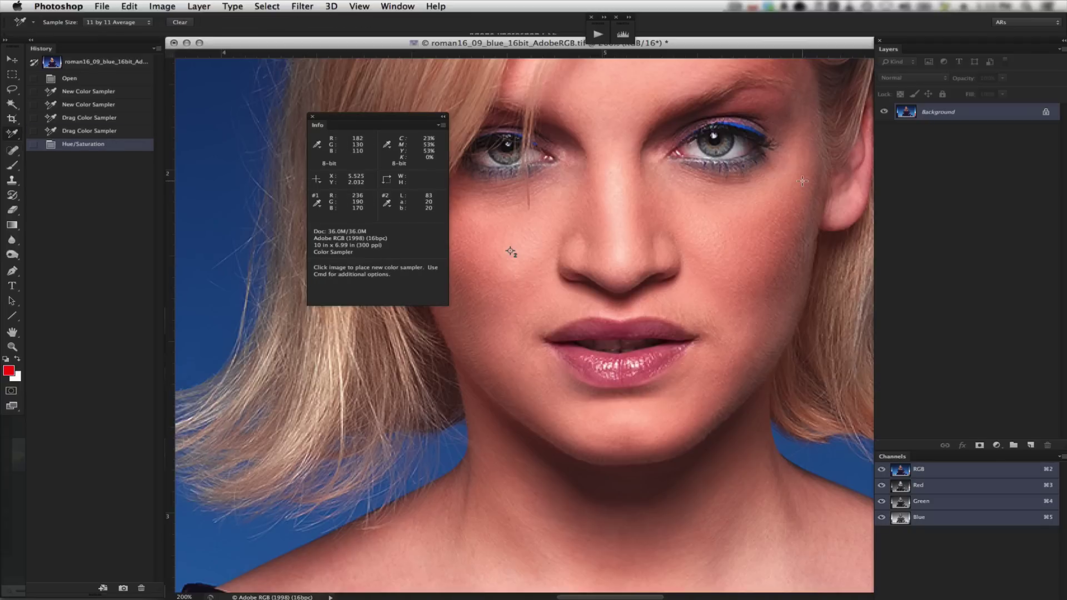
Compare the skin tone and sampler readings before and after the Hue/Saturation change by repeatedly undoing and redoing it.
{"action": "key", "text": "super+z"}
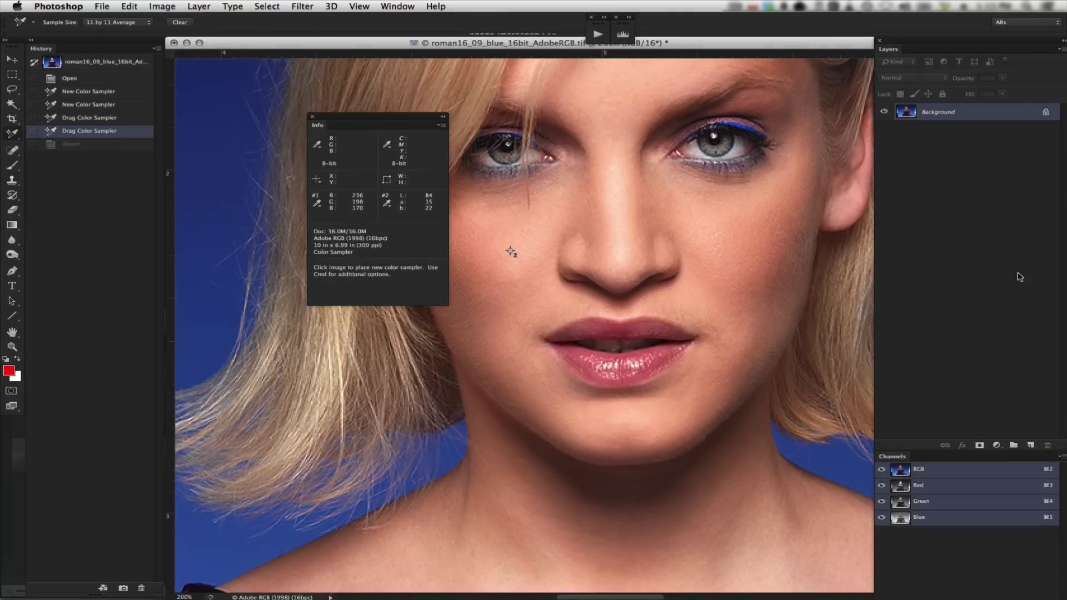
{"action": "key", "text": "super+z"}
{"action": "key", "text": "super+z"}
{"action": "key", "text": "super+z"}
{"action": "key", "text": "super+z"}
{"action": "key", "text": "super+z"}
{"action": "key", "text": "super+z"}
{"action": "key", "text": "super+z"}
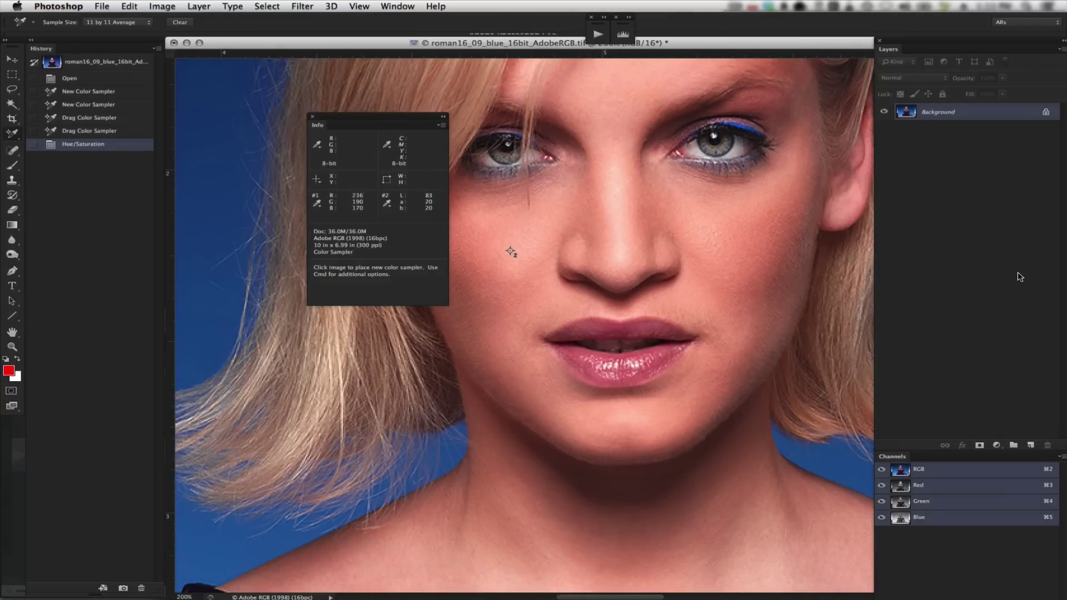
{"action": "key", "text": "super+z"}
{"action": "key", "text": "super+z"}
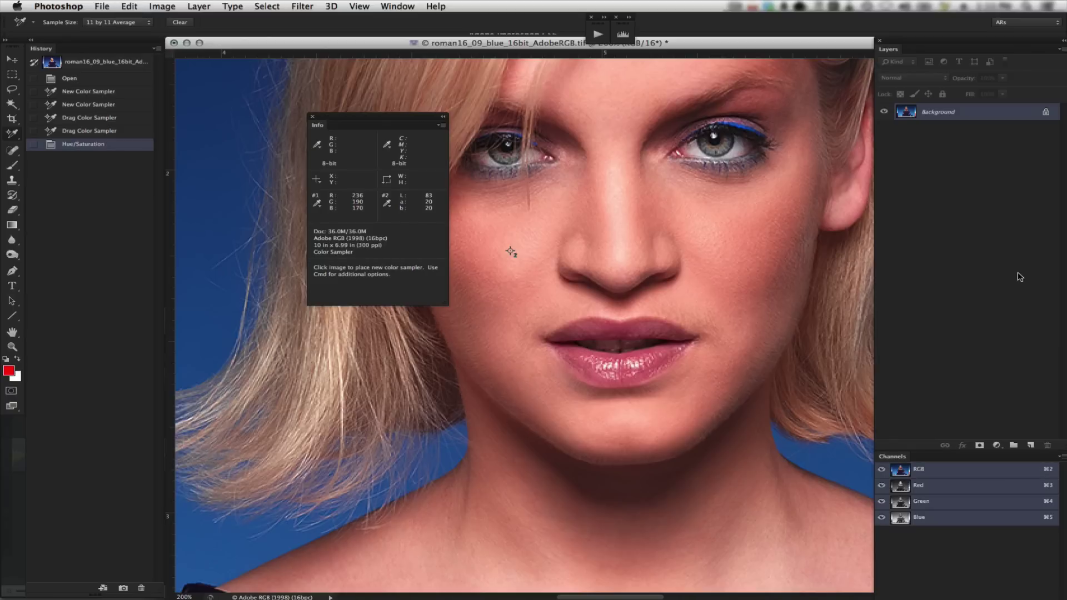